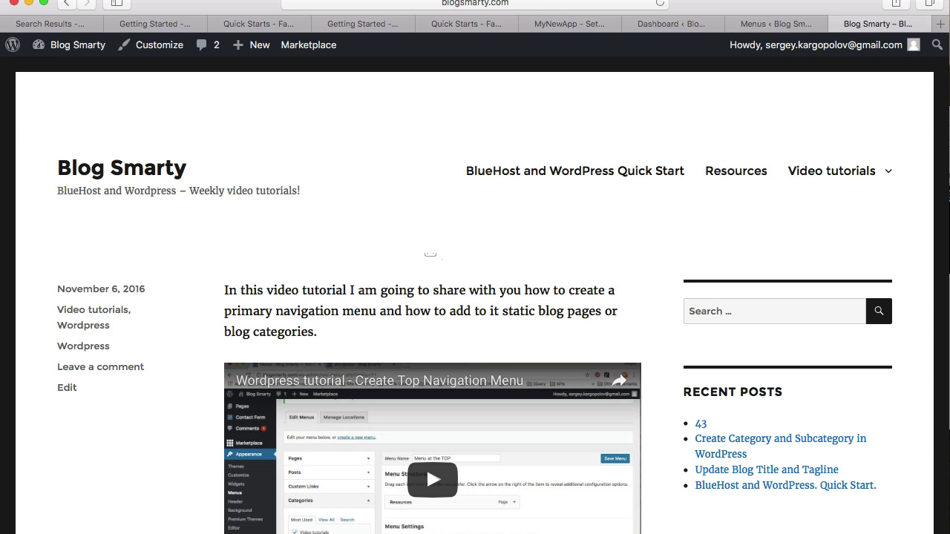
Open the post "Create Category and Subcategory in WordPress" from the blog's home page
scroll(414, 265, down, 2)
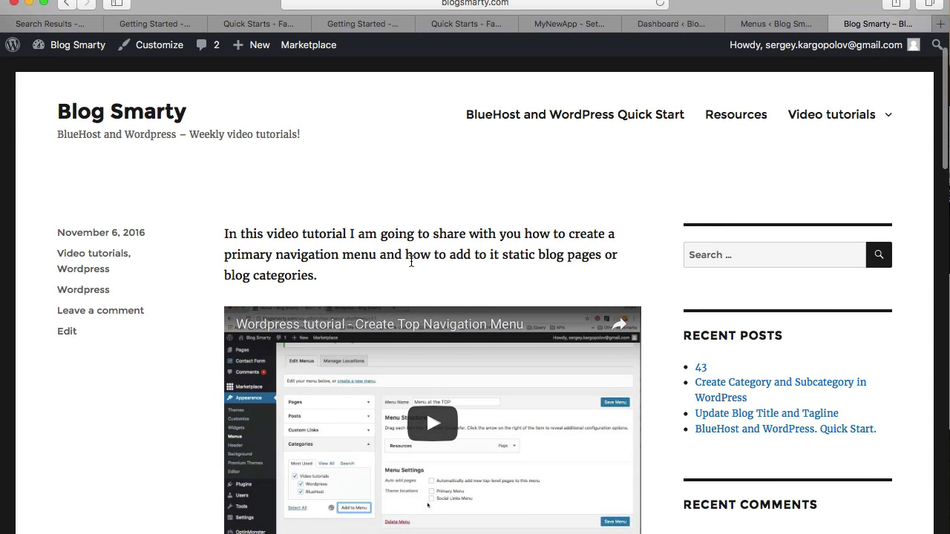
click(533, 3)
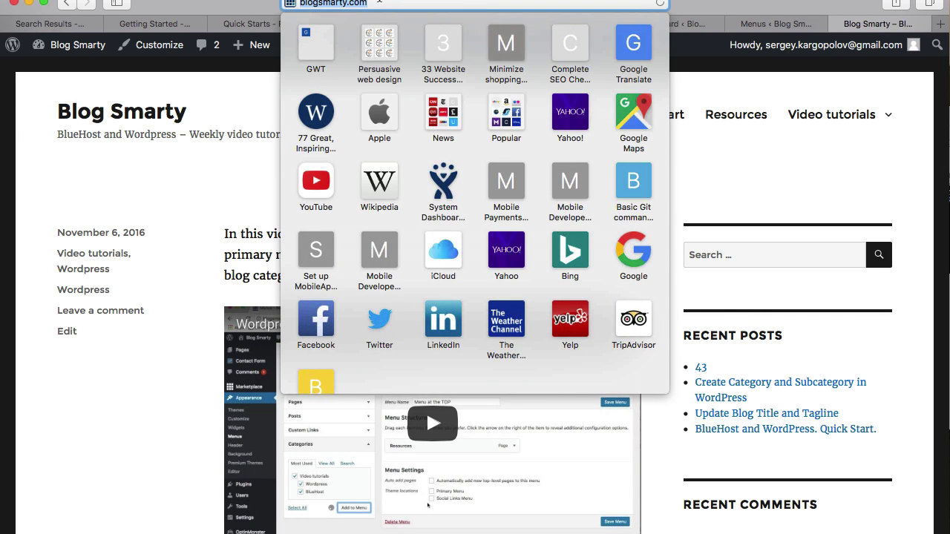
click(306, 231)
scroll(306, 230, down, 9)
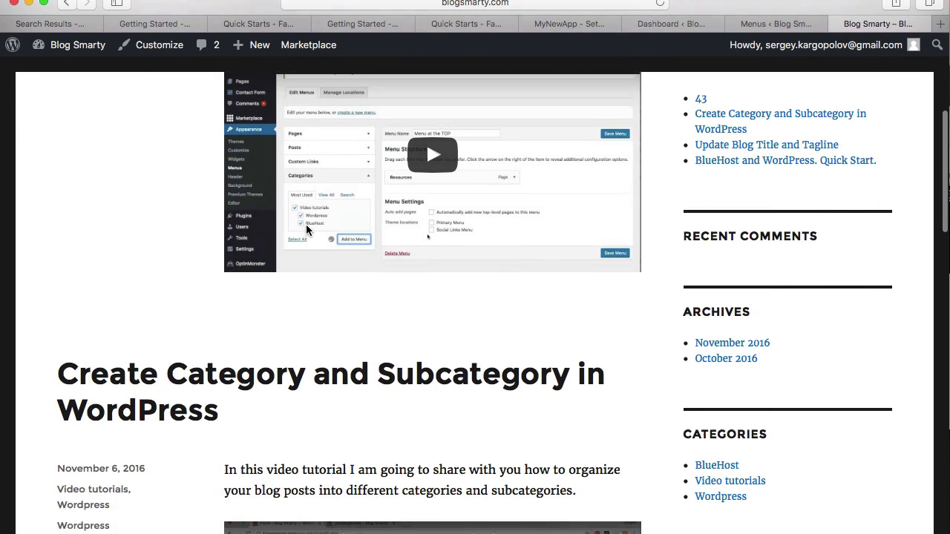
scroll(306, 229, down, 3)
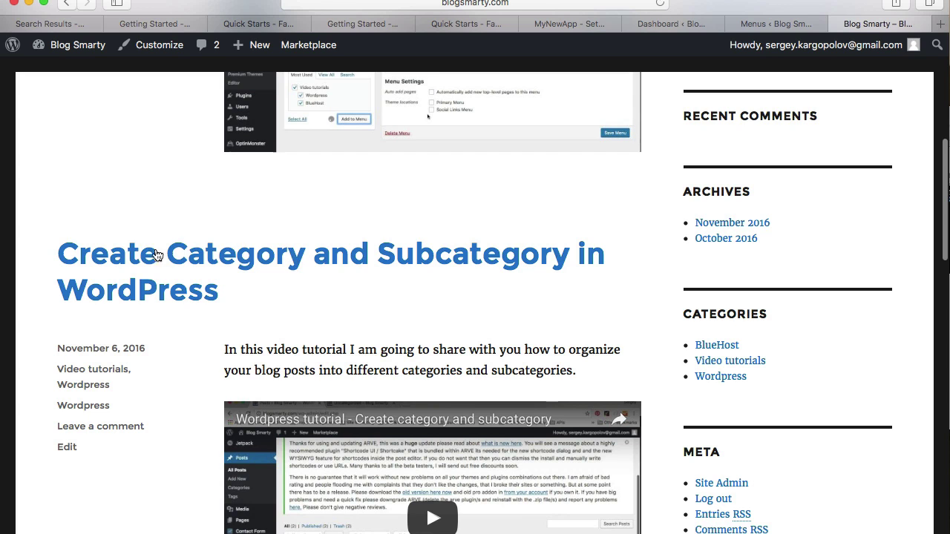
click(194, 260)
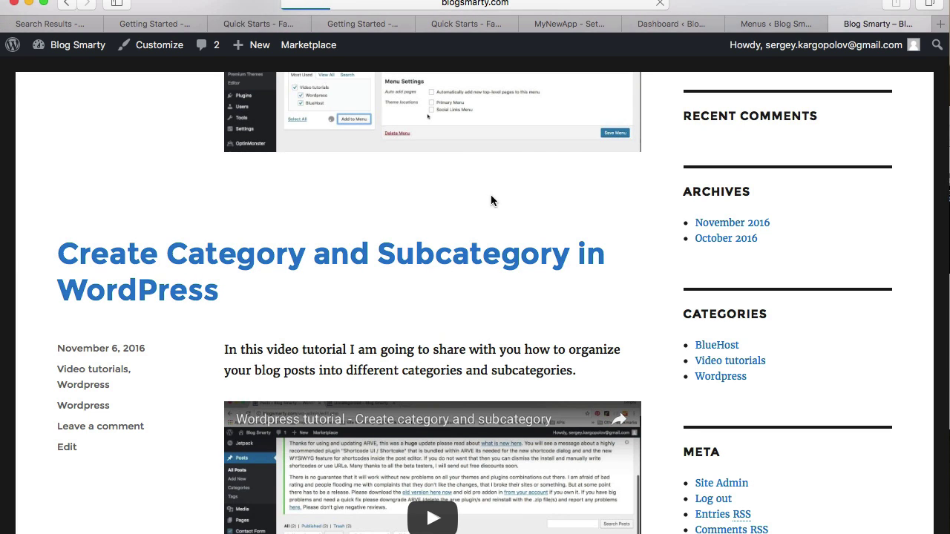
Examine the open post's full URL, comparing its date portion with the post-name portion
click(480, 6)
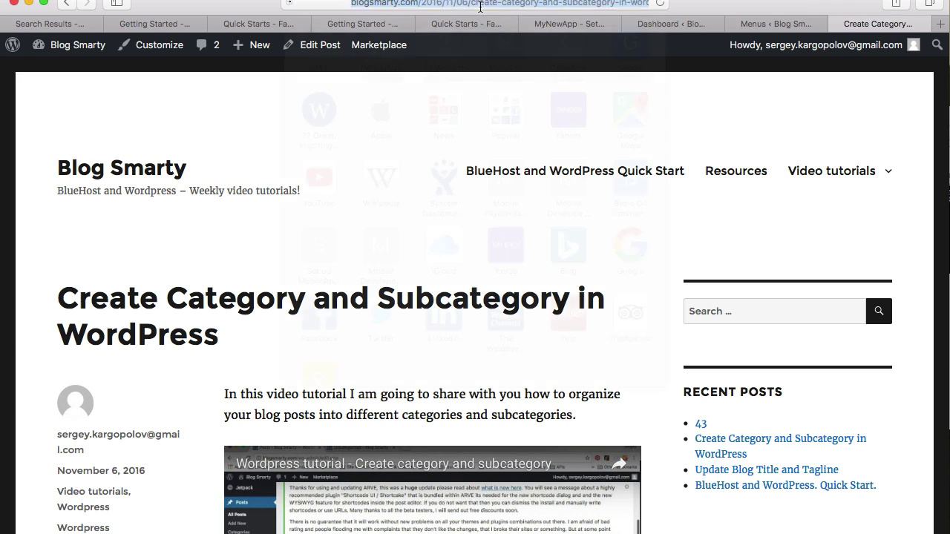
click(469, 3)
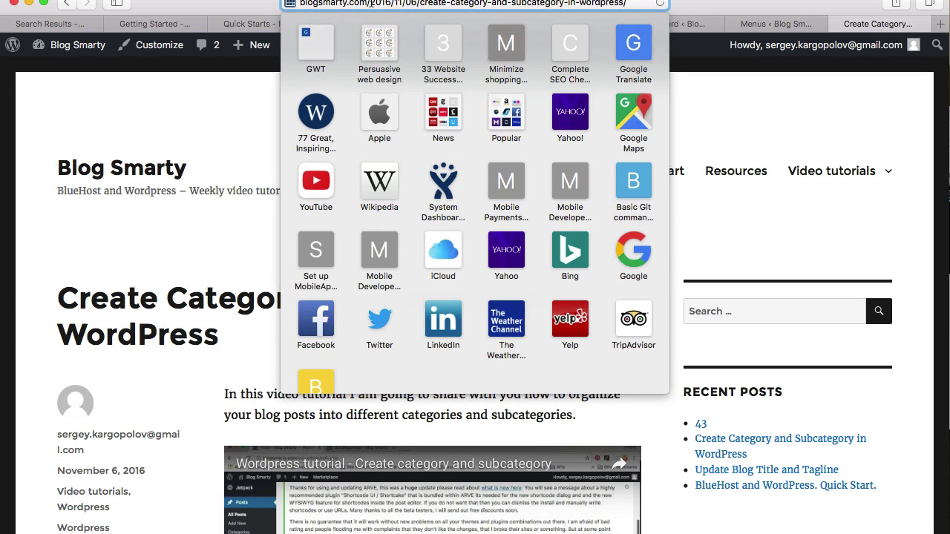
double_click(399, 3)
drag(421, 3, 630, 3)
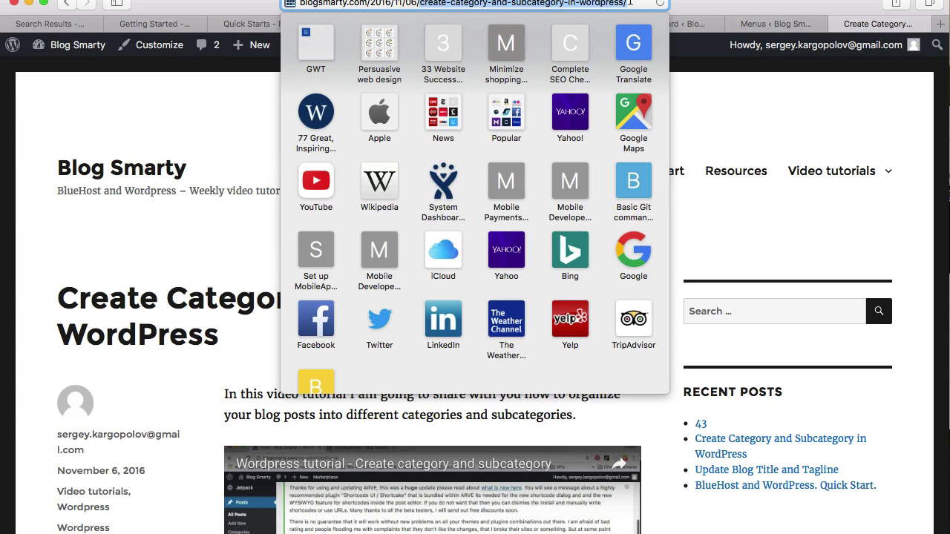
click(758, 118)
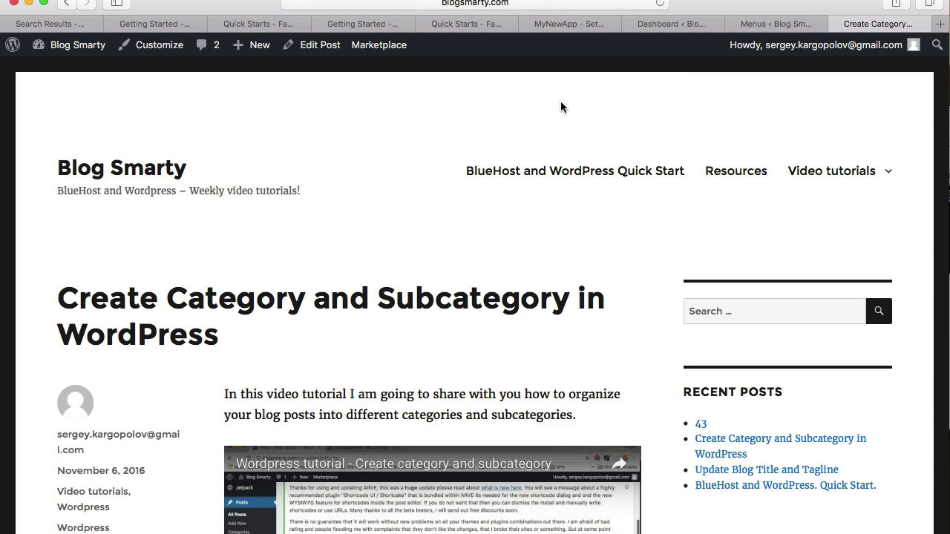
click(451, 5)
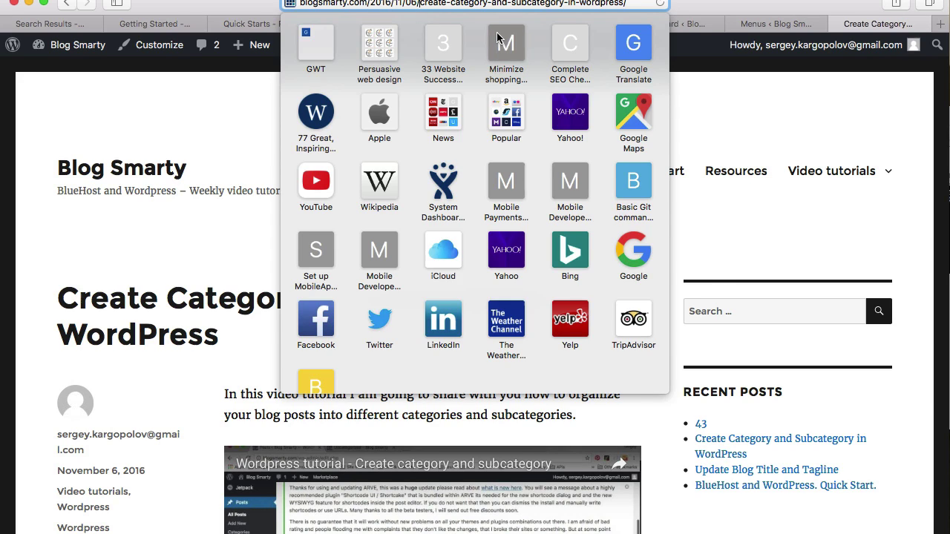
click(737, 152)
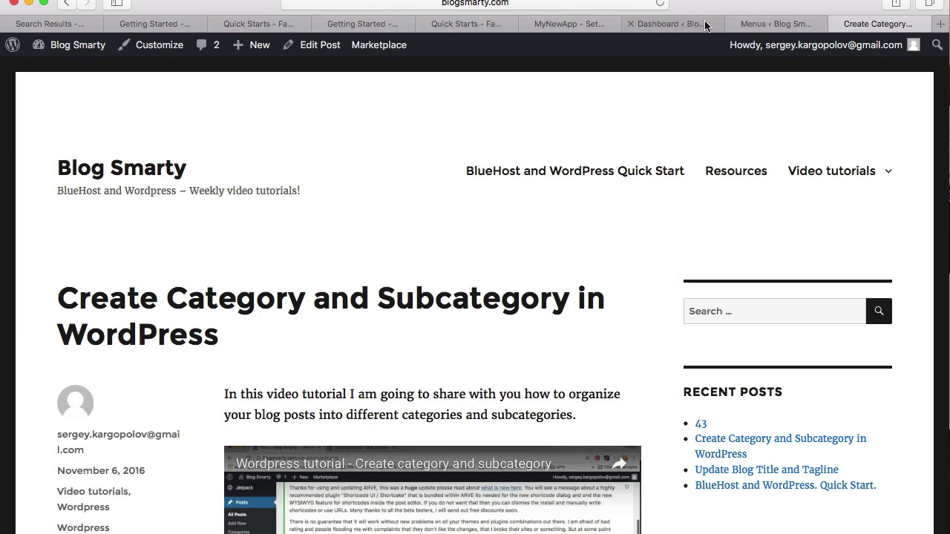
Go to the WordPress dashboard and open the common permalink settings
click(680, 25)
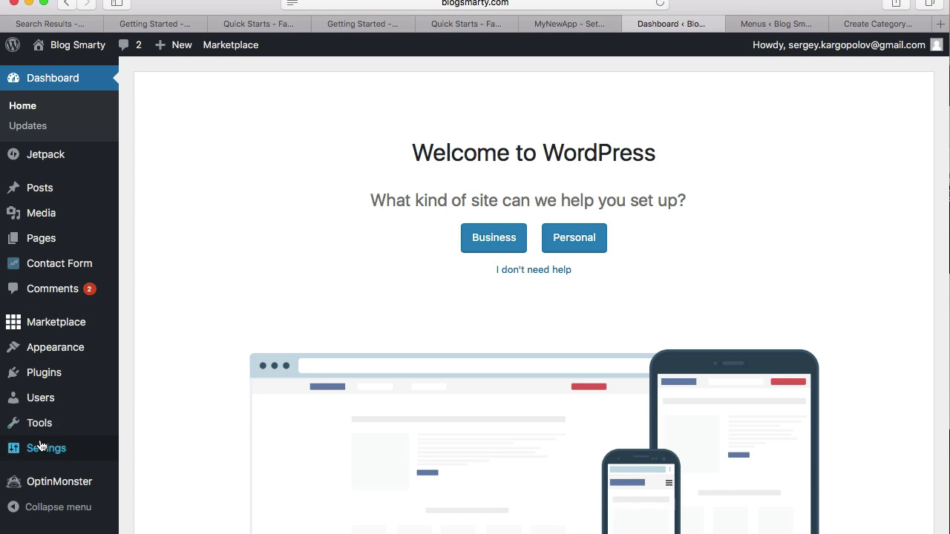
mouse_move(37, 453)
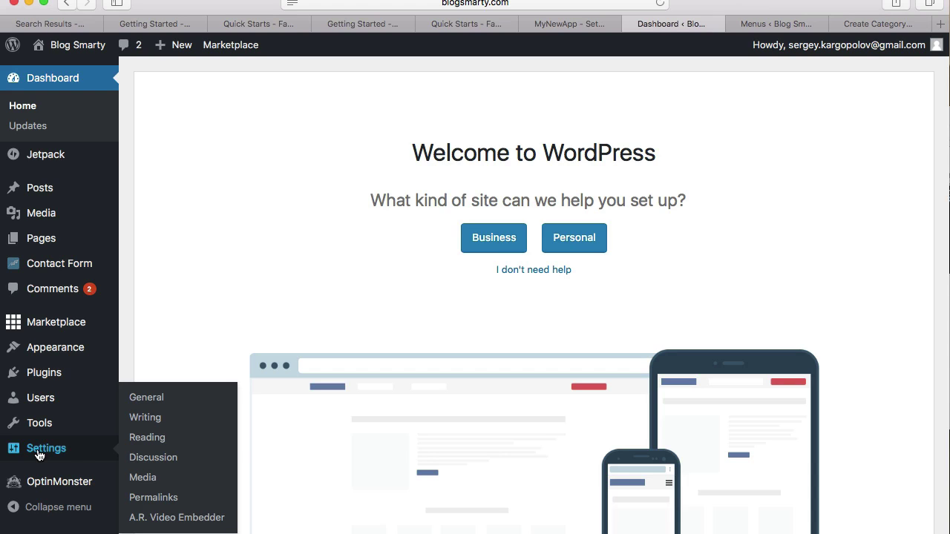
click(157, 501)
scroll(666, 366, down, 5)
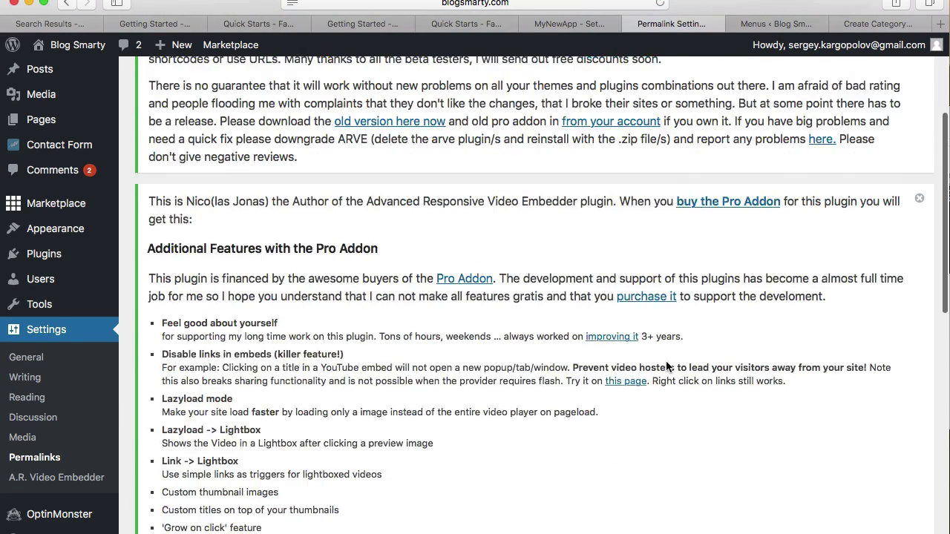
scroll(667, 366, down, 10)
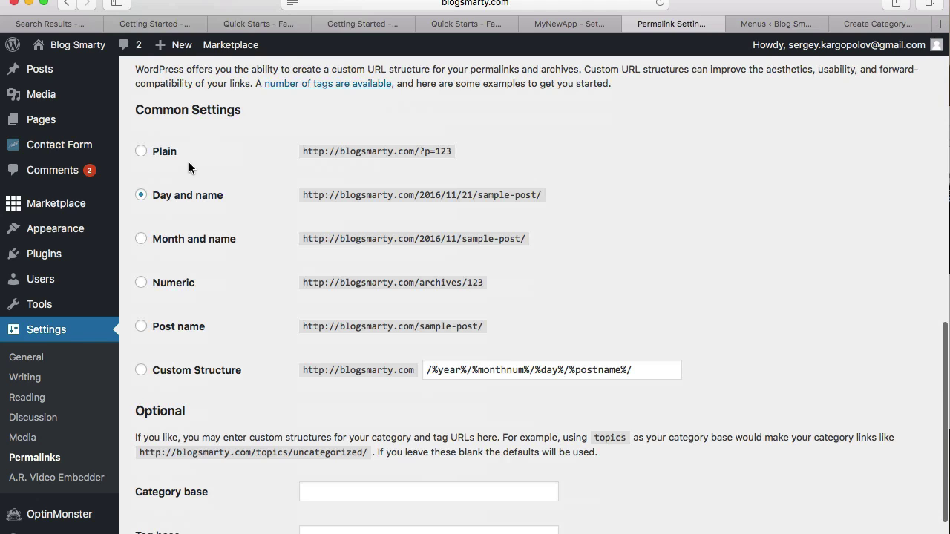
Try the Plain permalink structure, examine its example URL, and switch back to Day and name
click(142, 154)
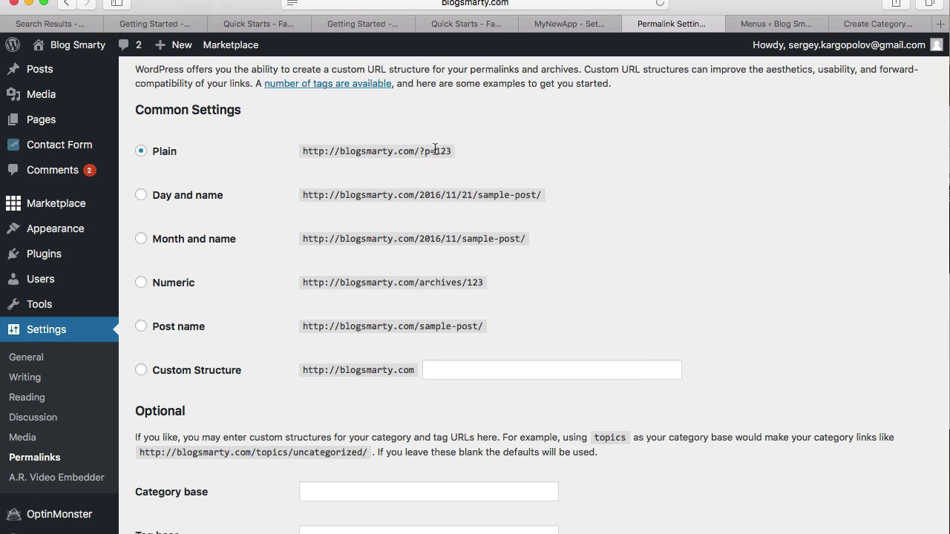
drag(435, 151, 453, 154)
click(185, 201)
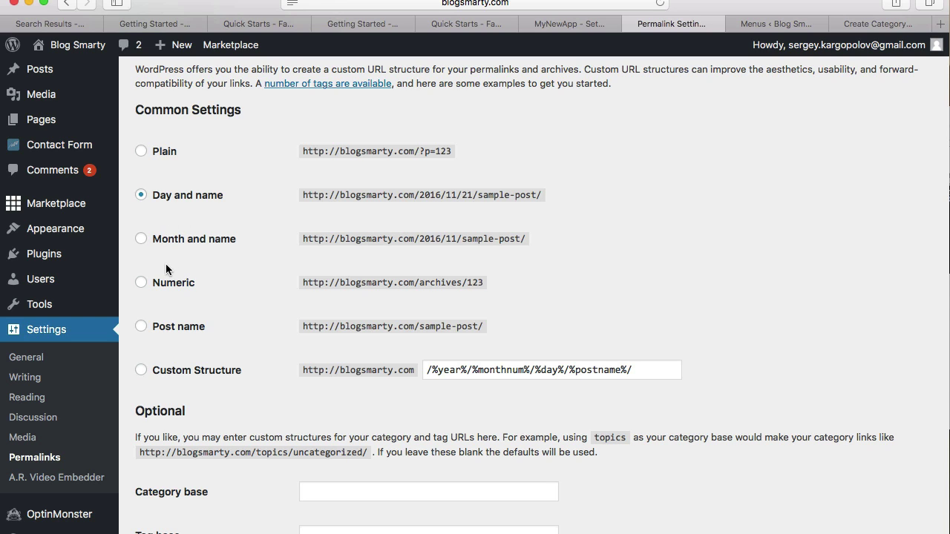
Set the permalink structure to Post name and save the permalink settings
click(165, 328)
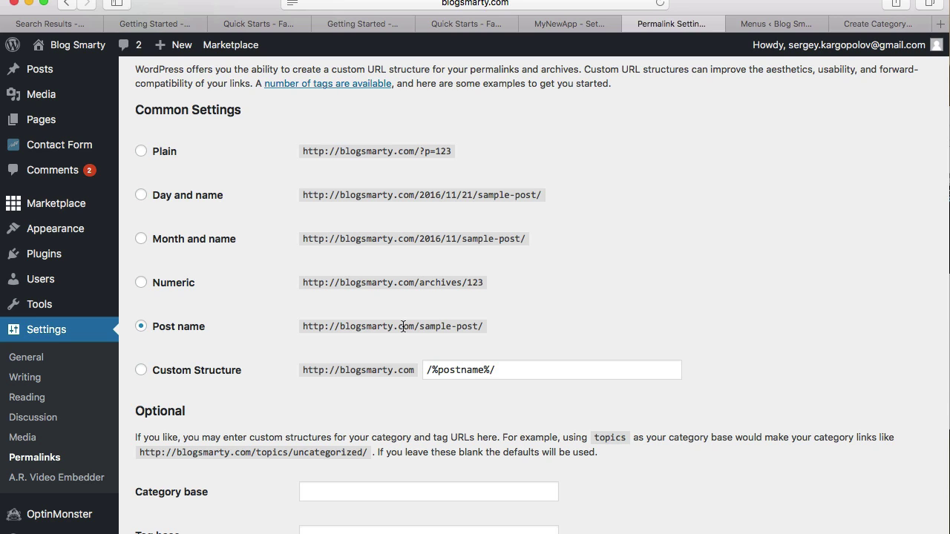
drag(420, 327, 483, 327)
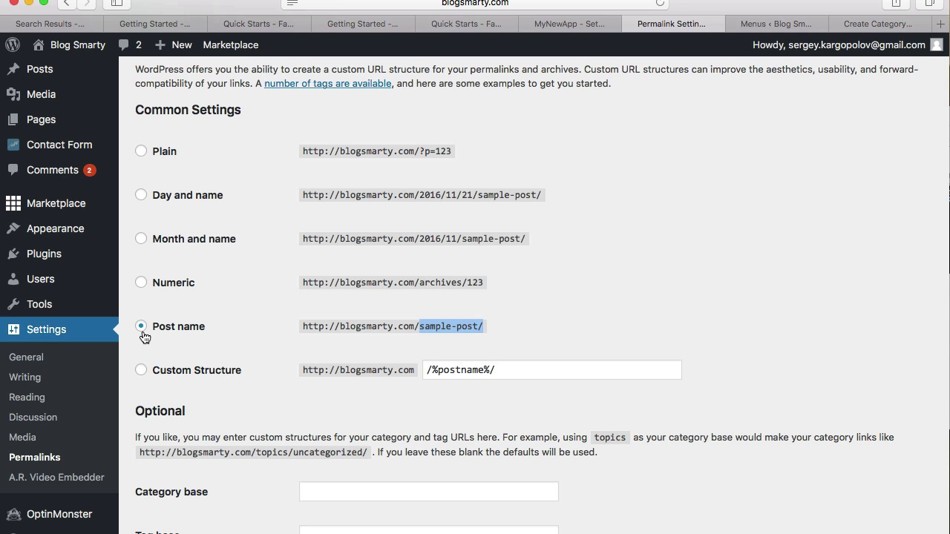
scroll(259, 339, down, 3)
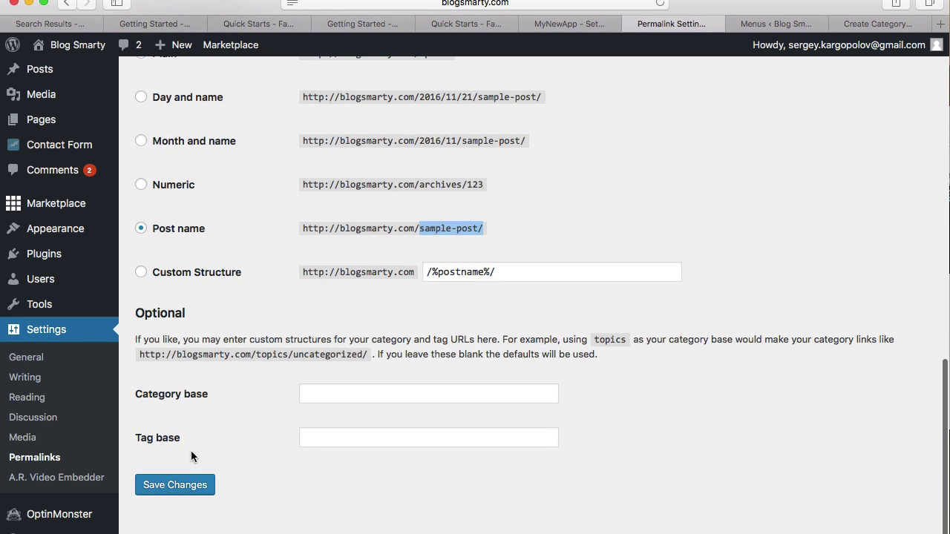
click(182, 487)
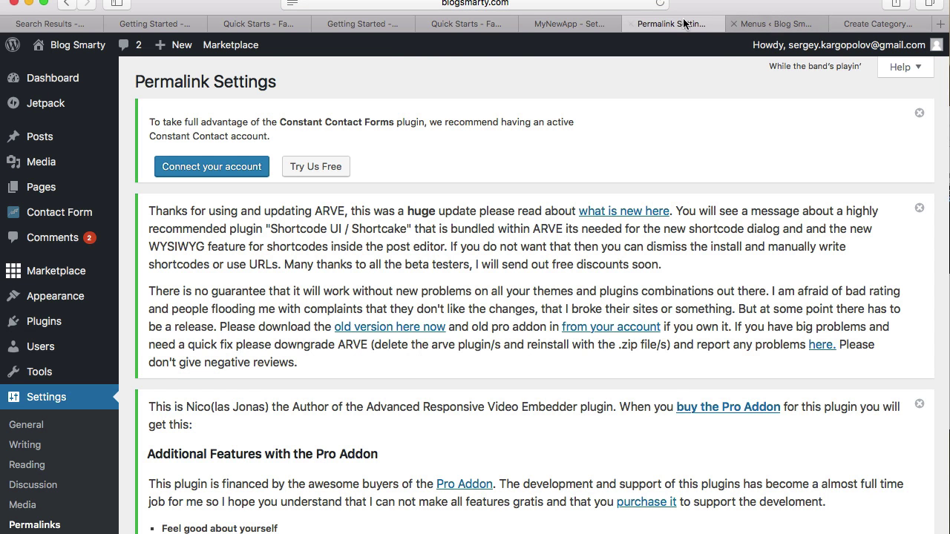
Open the post "Create Category and Subcategory in WordPress" for editing and follow its permalink to the live page
click(42, 139)
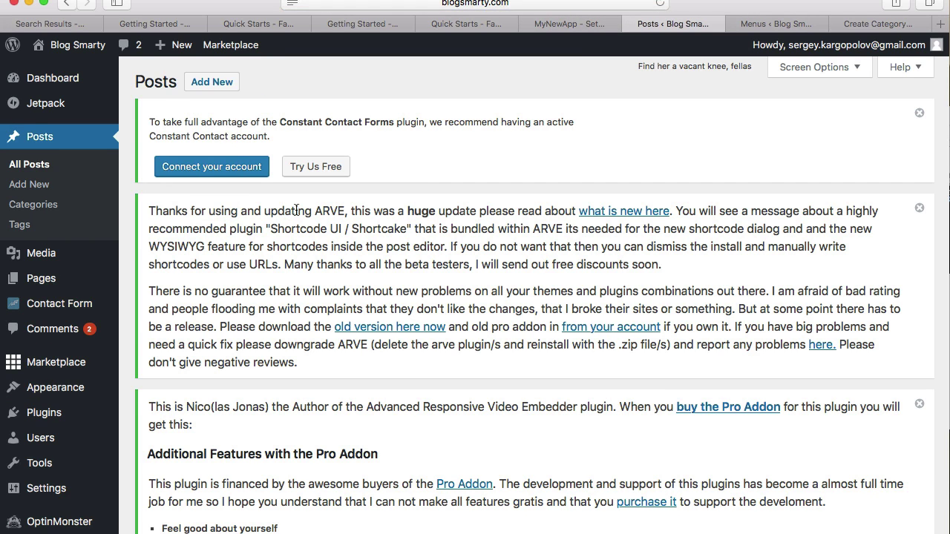
scroll(289, 212, down, 10)
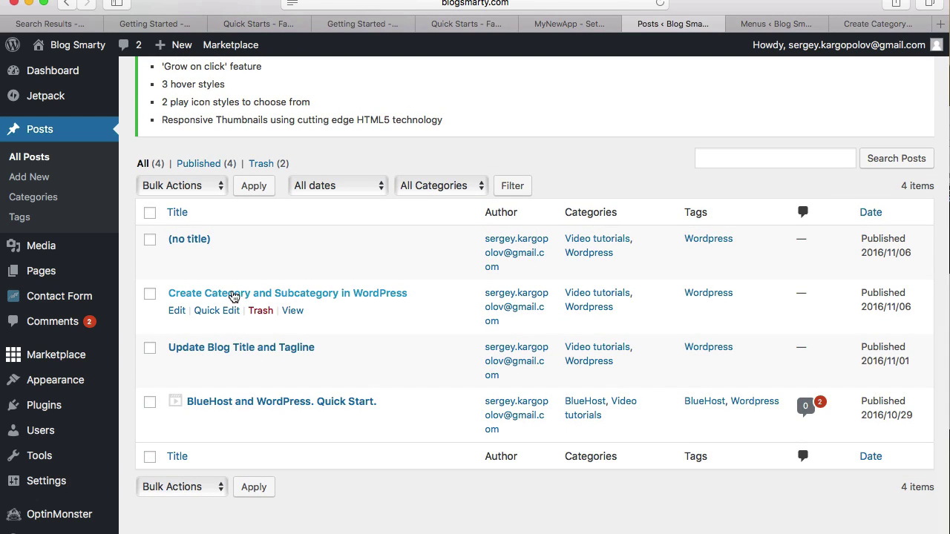
click(177, 310)
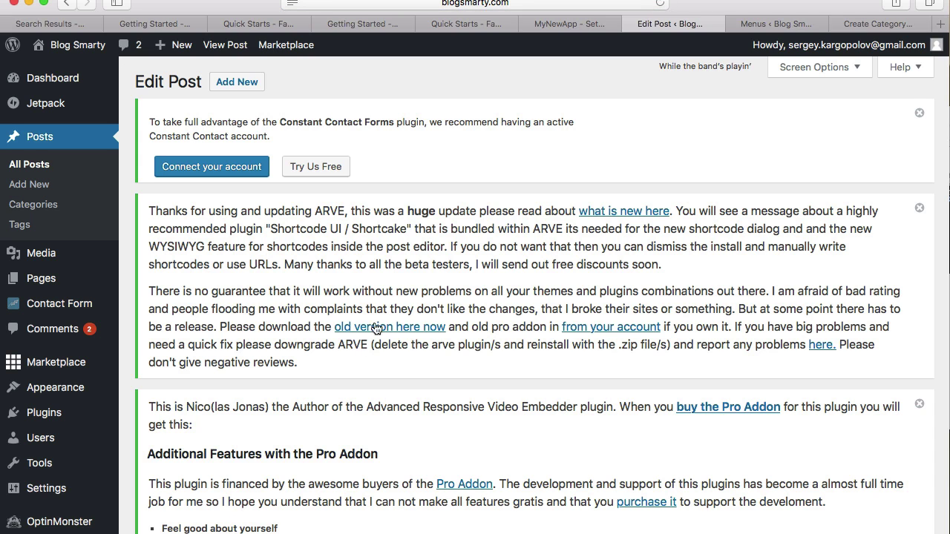
scroll(382, 311, down, 3)
scroll(382, 311, down, 10)
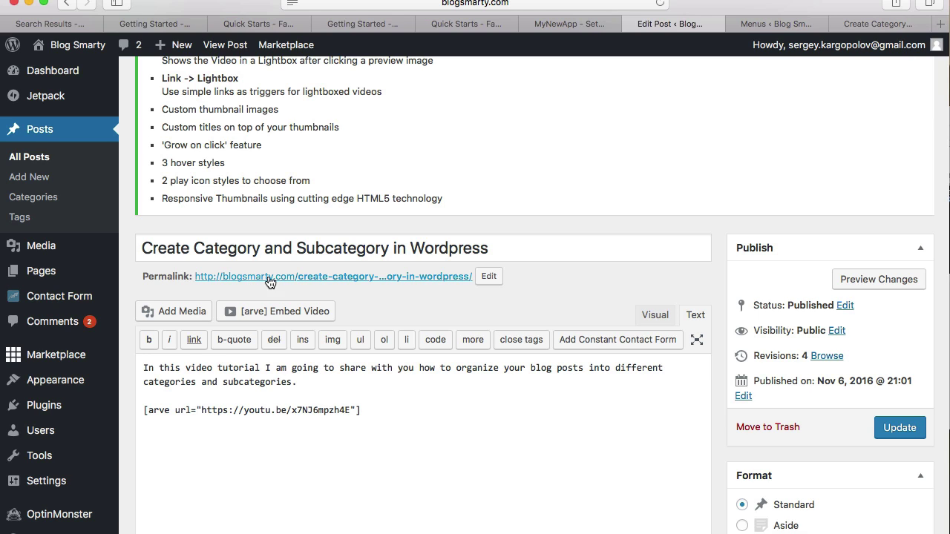
click(328, 276)
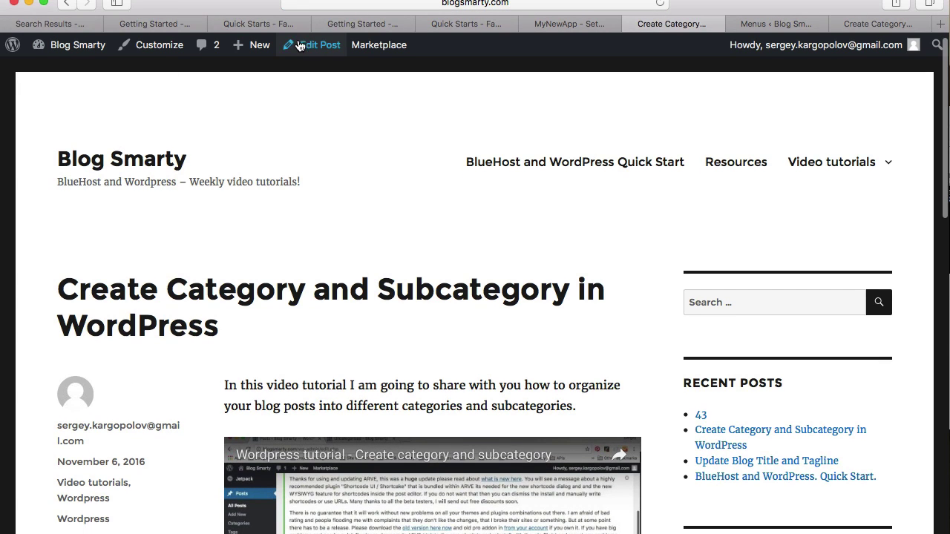
Return to editing the post, open its permalink slug to examine the whole text, and view the live post again
click(312, 44)
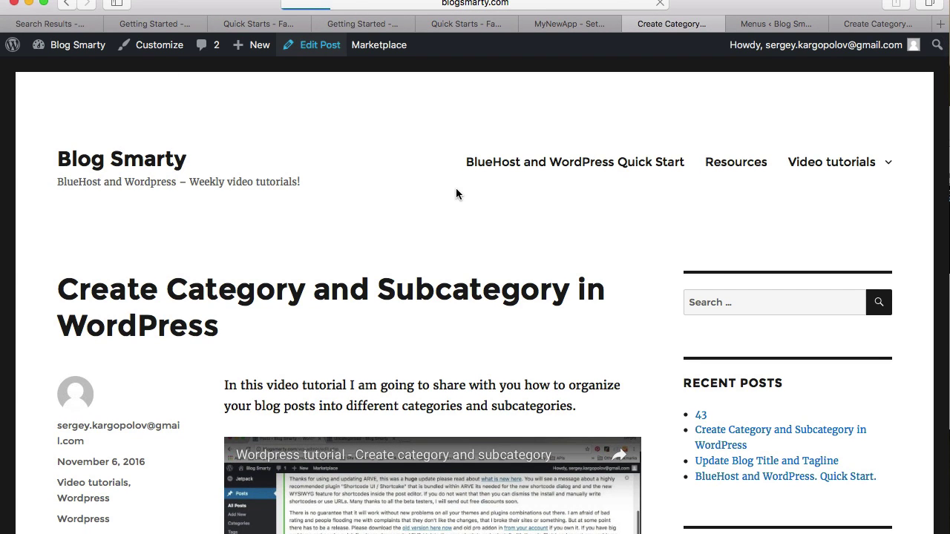
scroll(518, 344, down, 10)
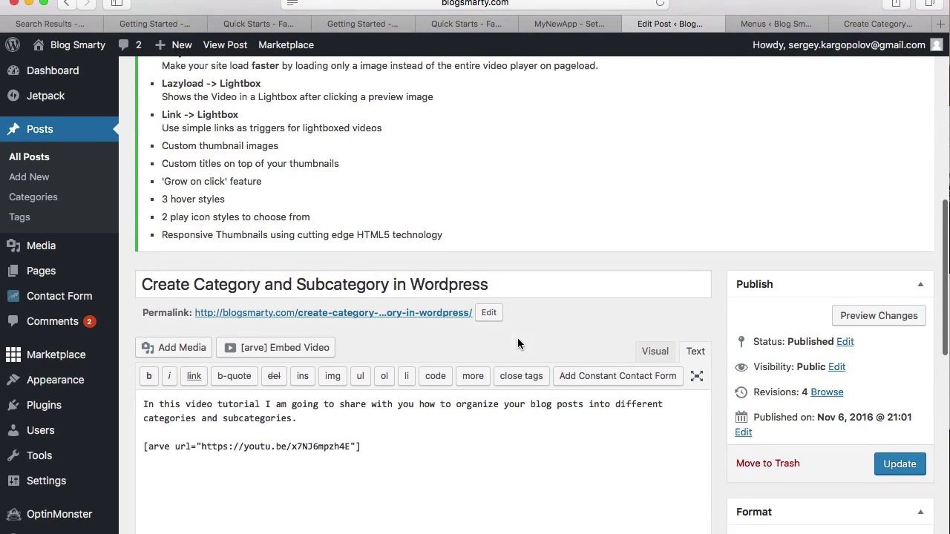
scroll(518, 344, down, 2)
click(489, 226)
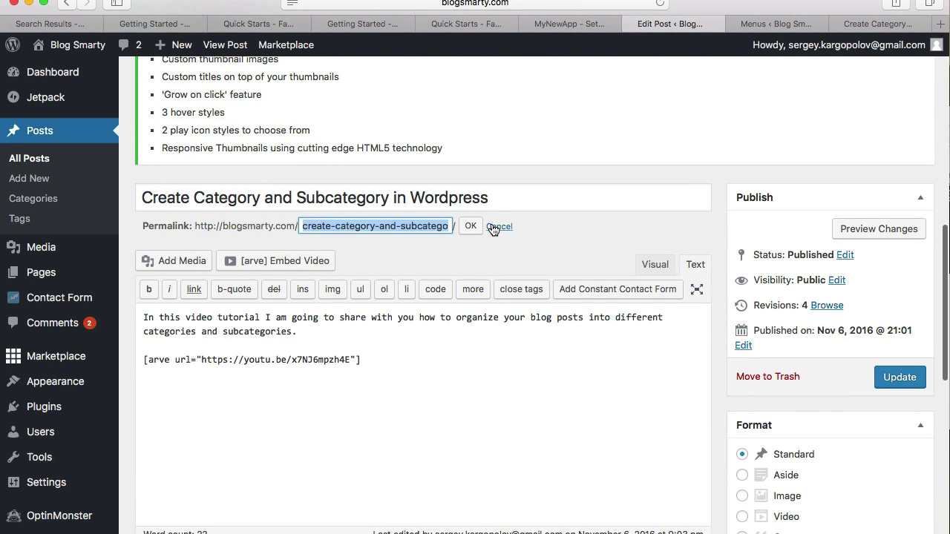
click(408, 220)
drag(308, 226, 460, 226)
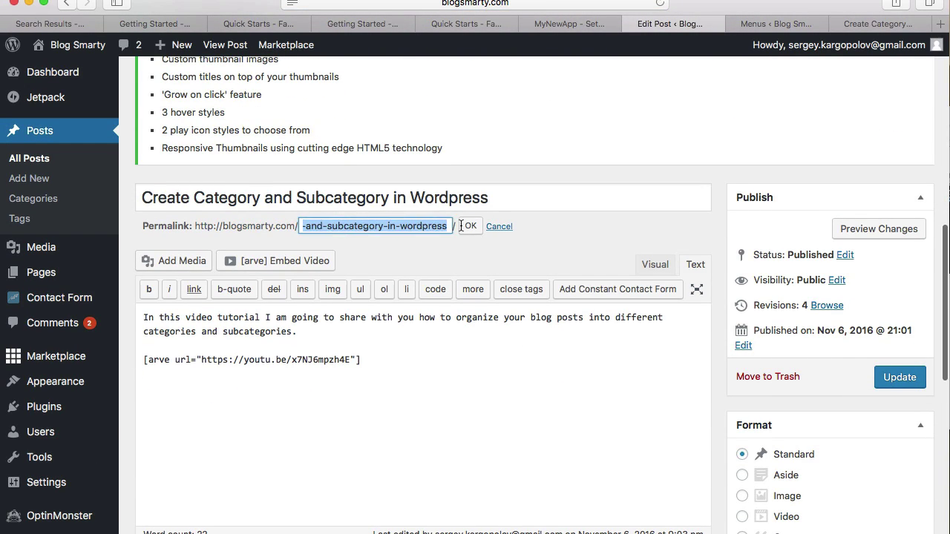
click(539, 237)
scroll(539, 238, up, 1)
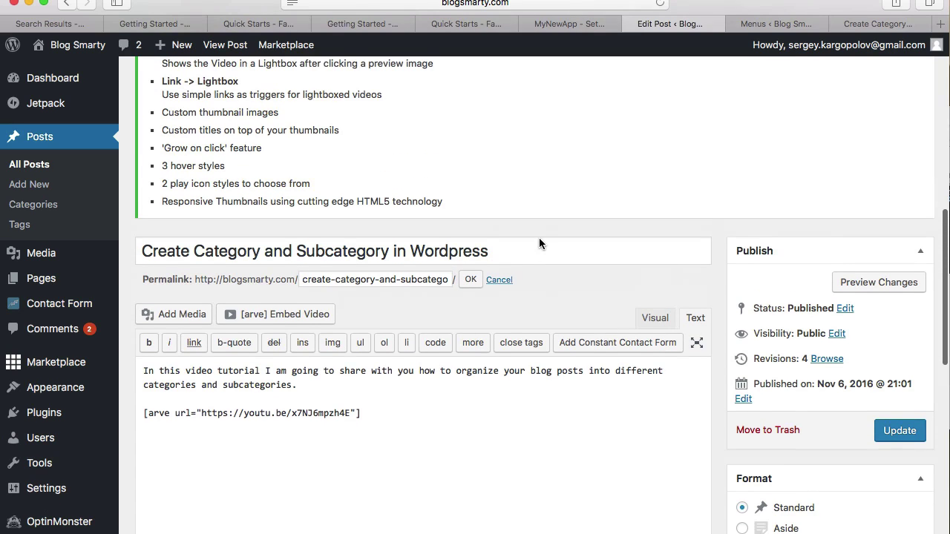
click(233, 44)
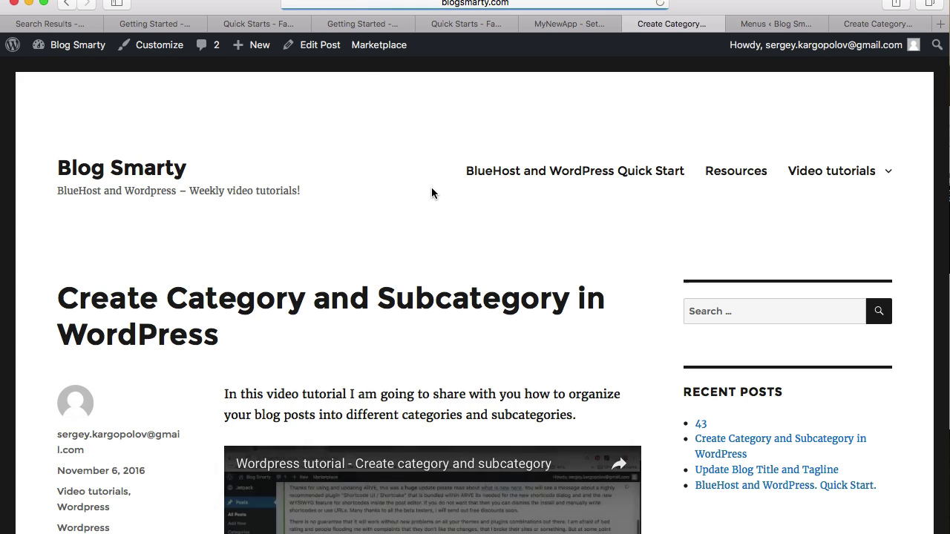
Create a new post titled "How to create a SEO friendly URL in Wordpress" and save it as a draft
mouse_move(252, 45)
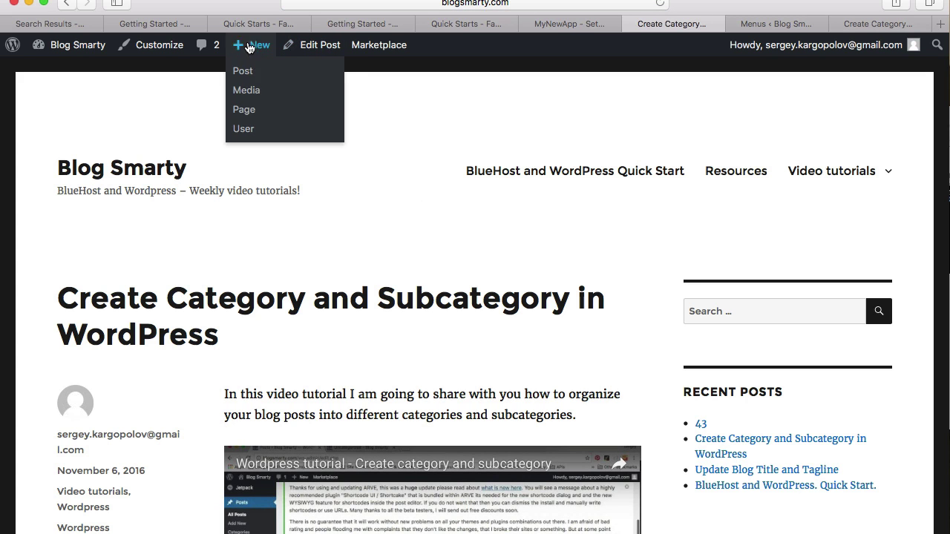
click(242, 70)
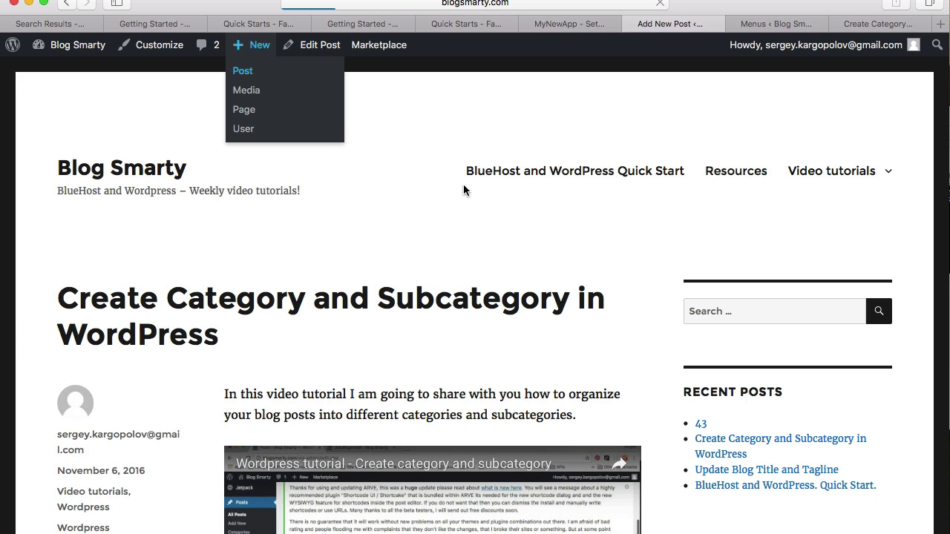
scroll(386, 248, down, 10)
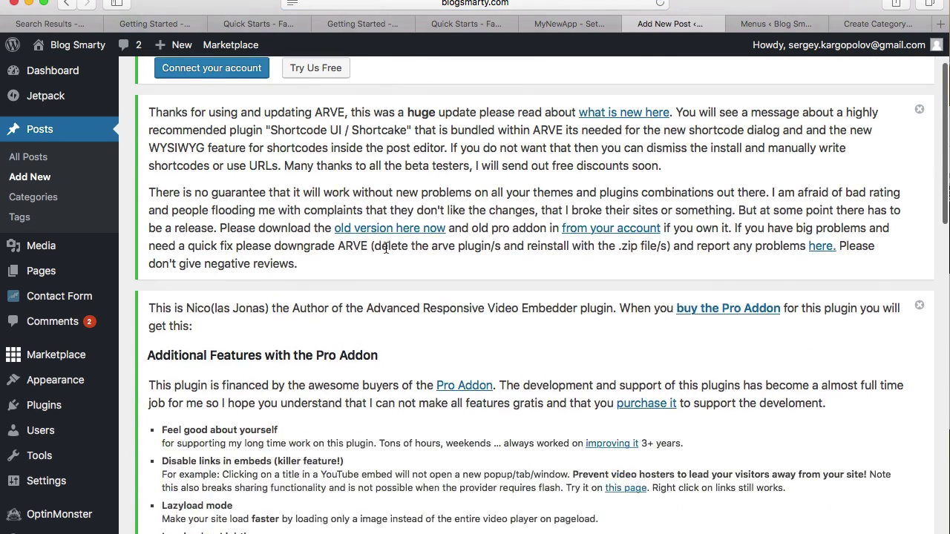
scroll(386, 248, down, 4)
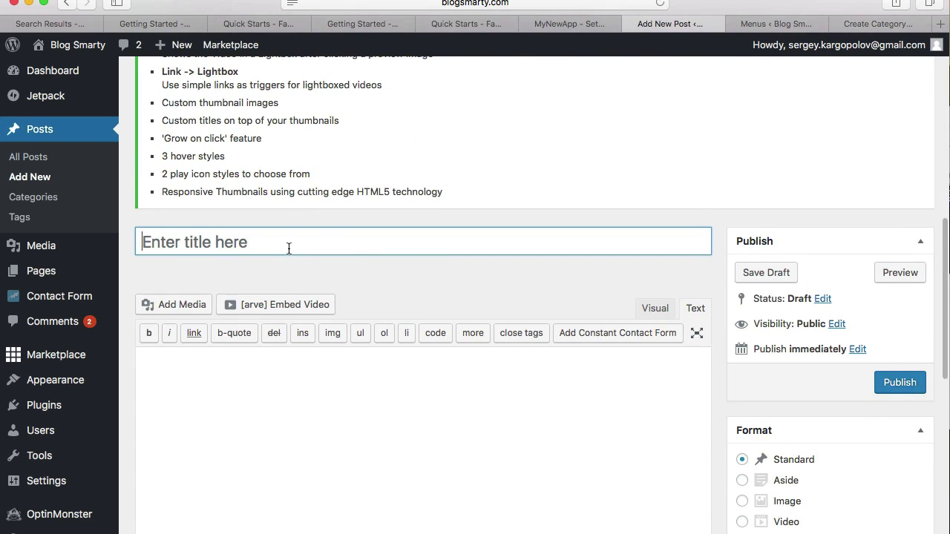
text(H)
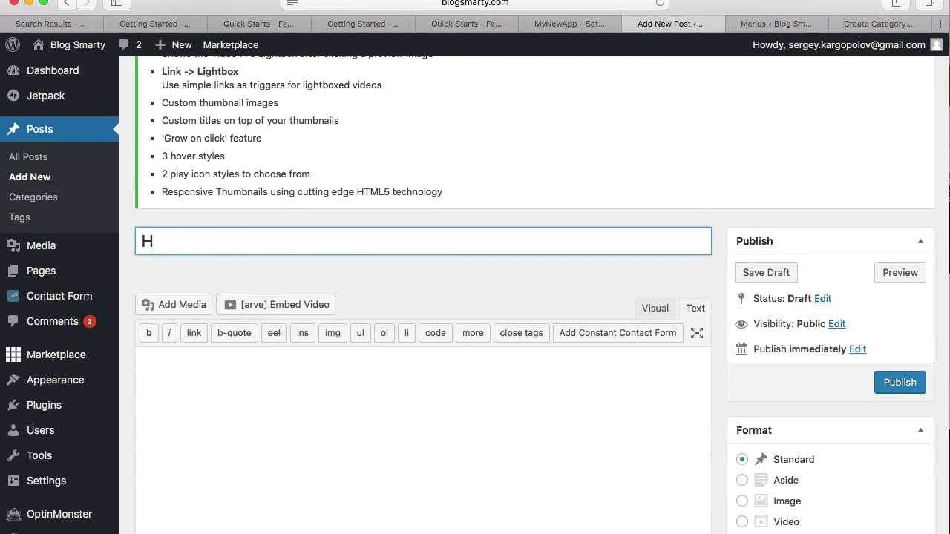
text(ow to create a )
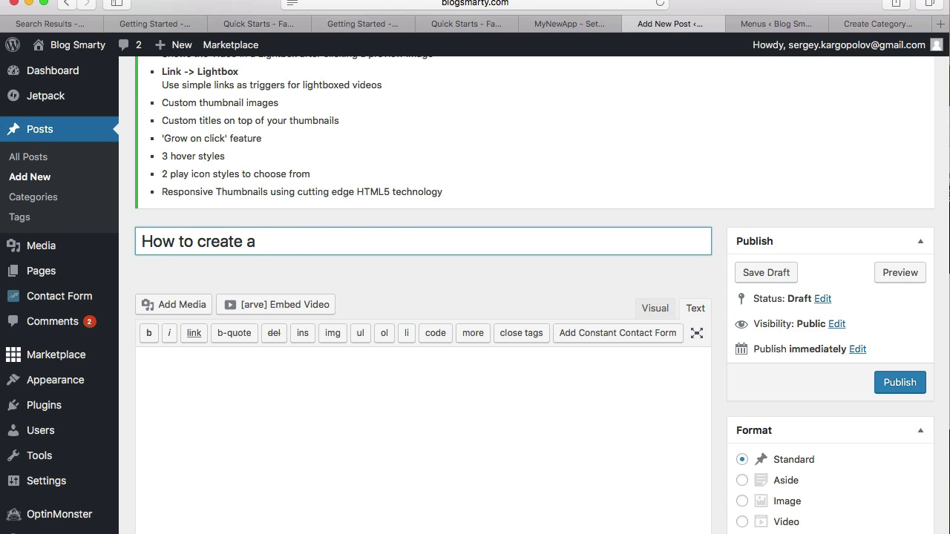
text(SEO friendly )
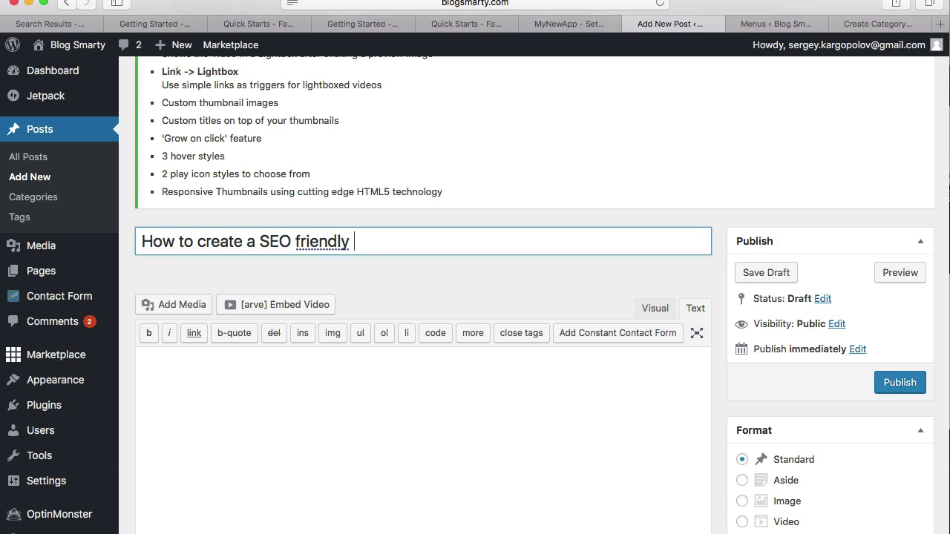
text(URL in)
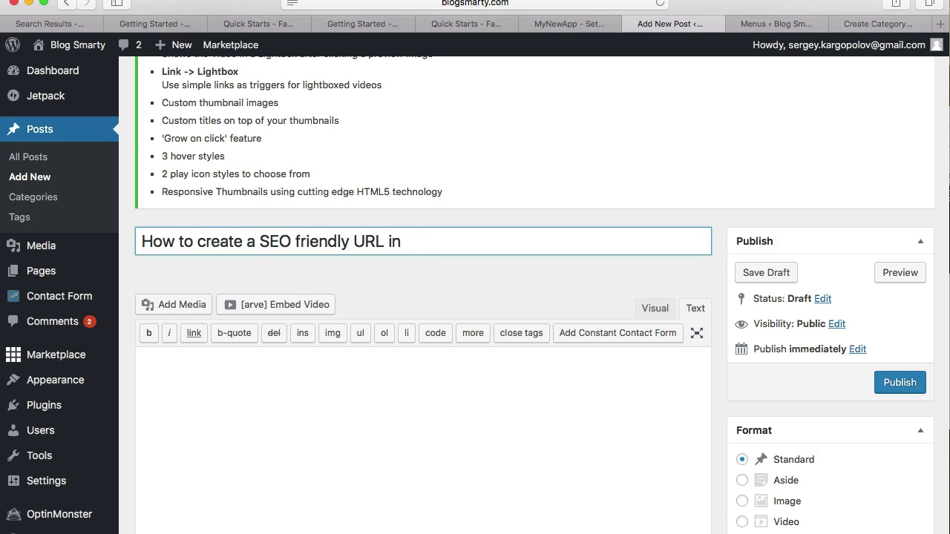
text(Wordpress)
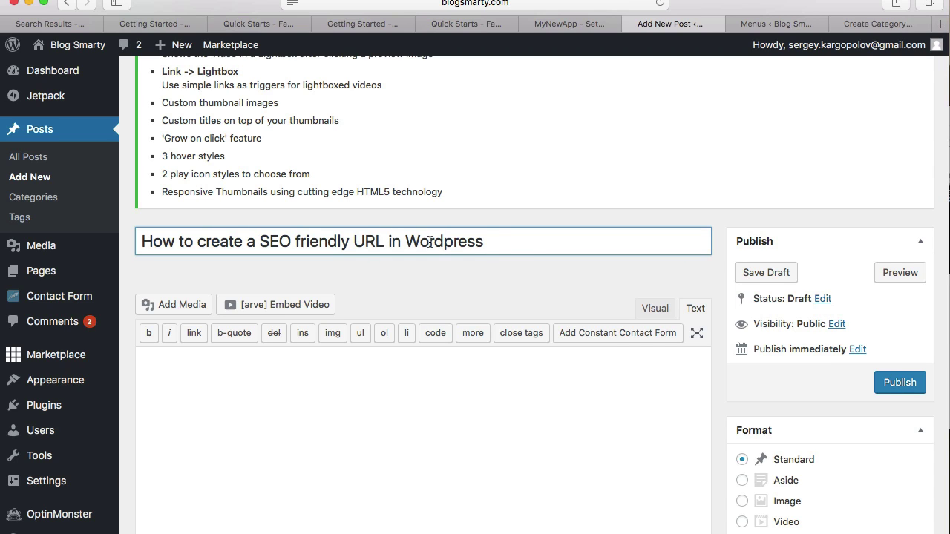
click(781, 278)
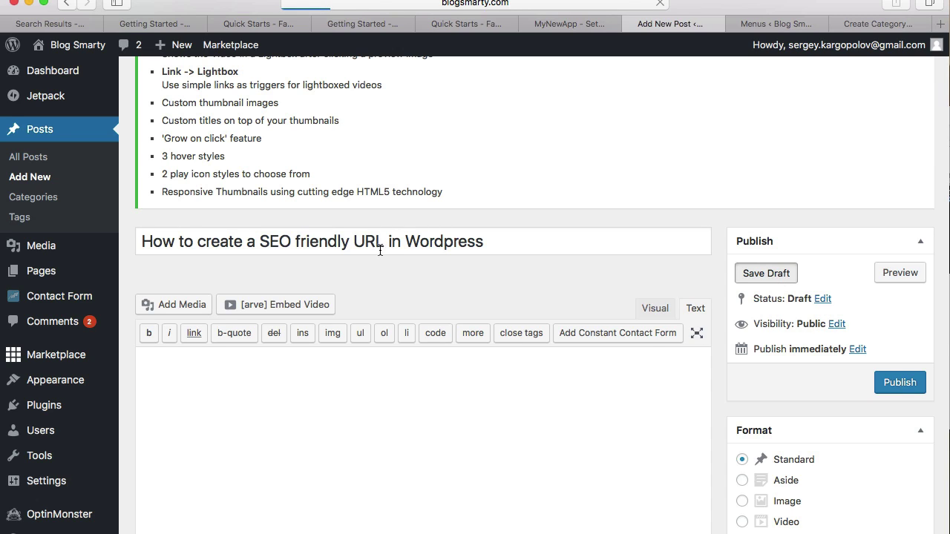
scroll(320, 271, down, 10)
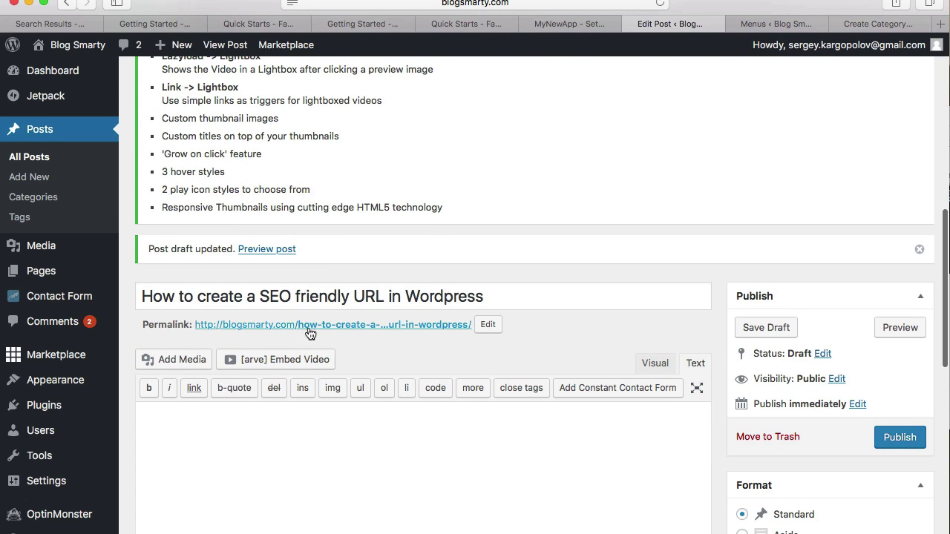
Open the draft's permalink slug for editing and change the post title to "Wordpress - Create SEO Friendly URLs"
click(488, 324)
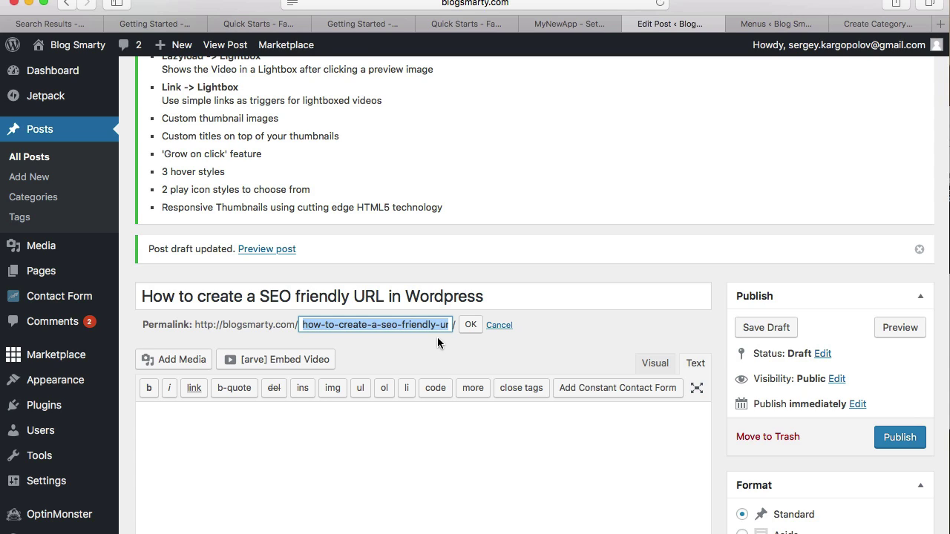
click(503, 298)
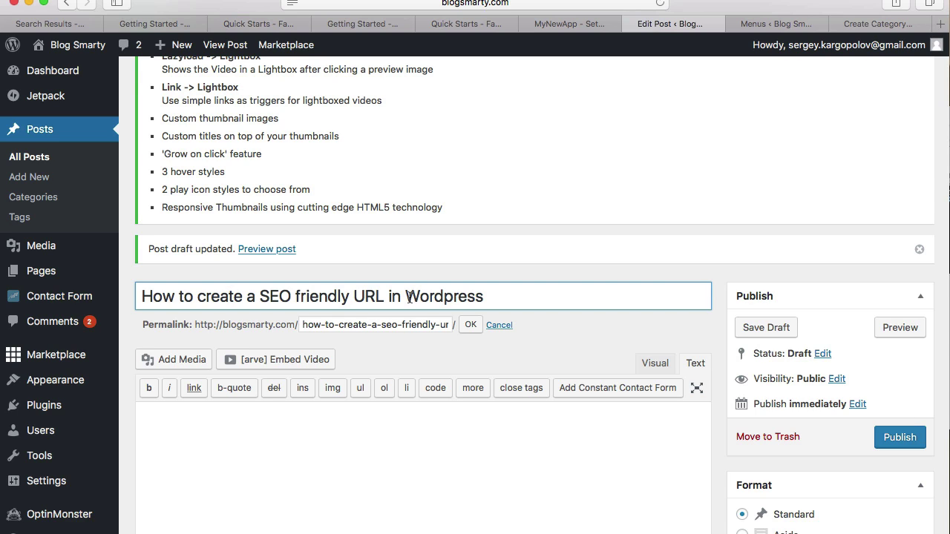
drag(405, 297, 3, 297)
key(BackSpace)
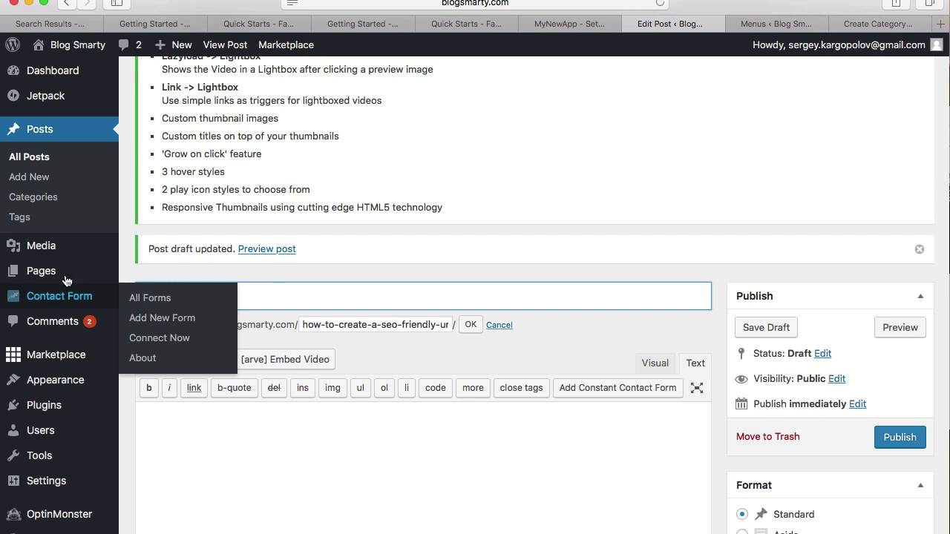
text(-)
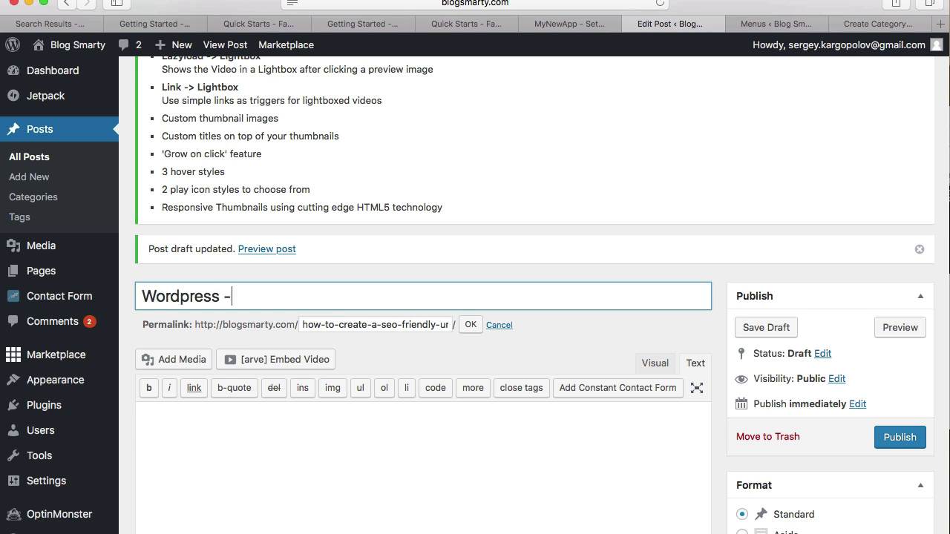
text( Create SEO )
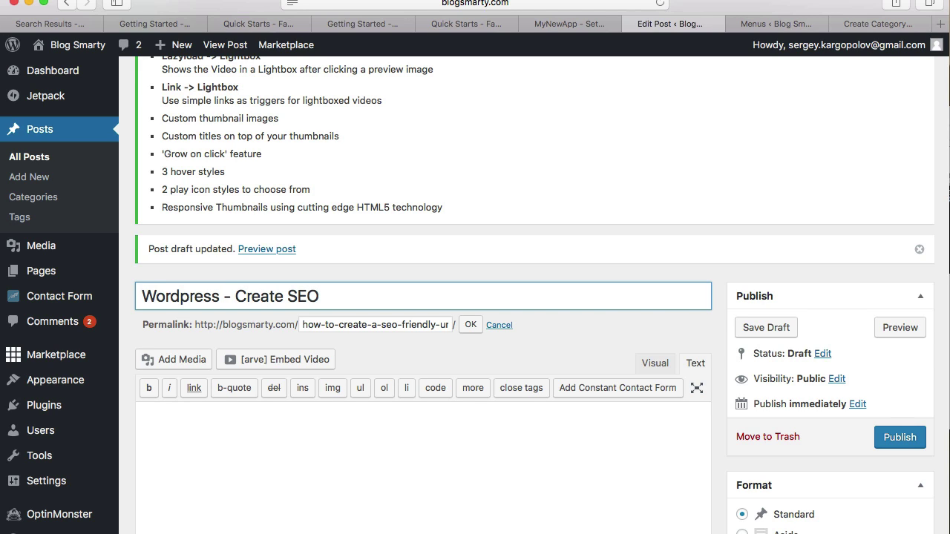
text(Friendly )
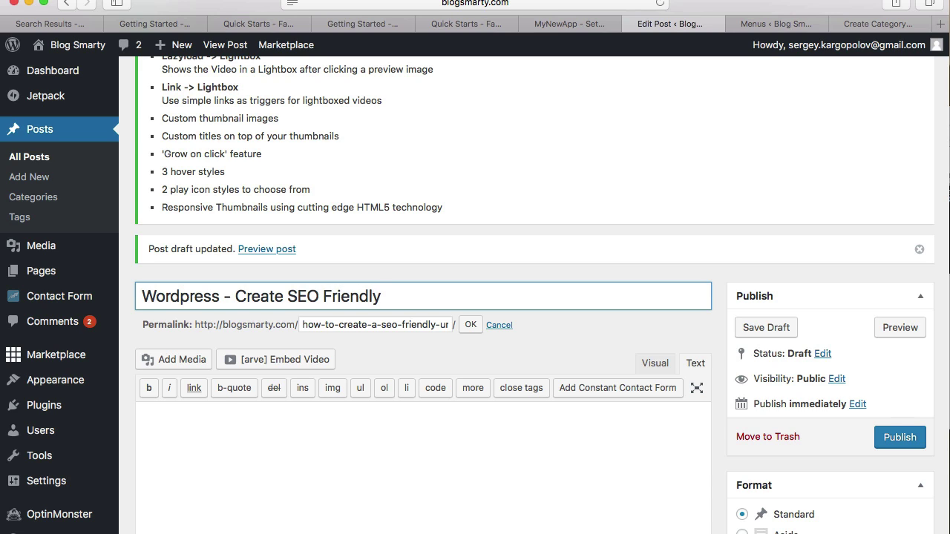
text(URLS)
key(BackSpace)
text(s)
key(BackSpace)
Replace the permalink slug with a copy of the post title and confirm it
key(super+a)
key(super+c)
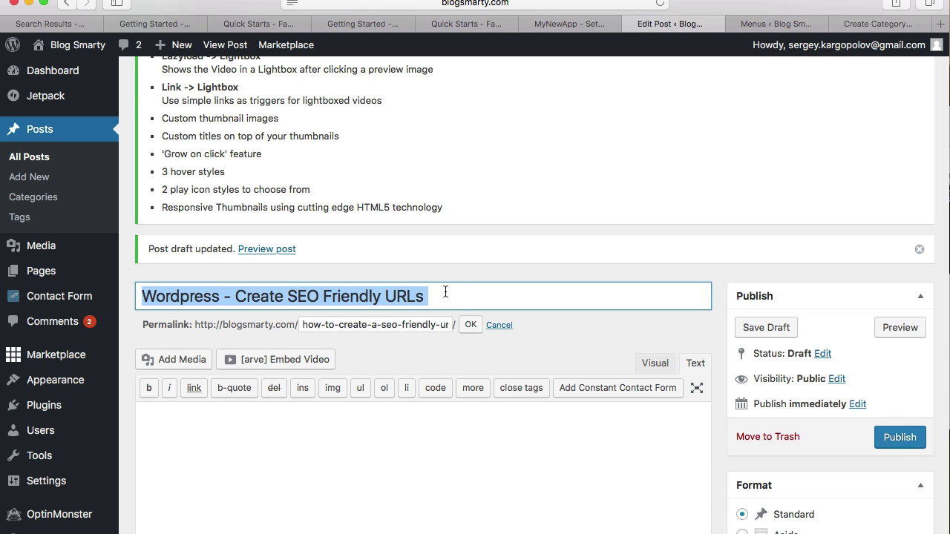
click(427, 323)
key(super+a)
key(super+v)
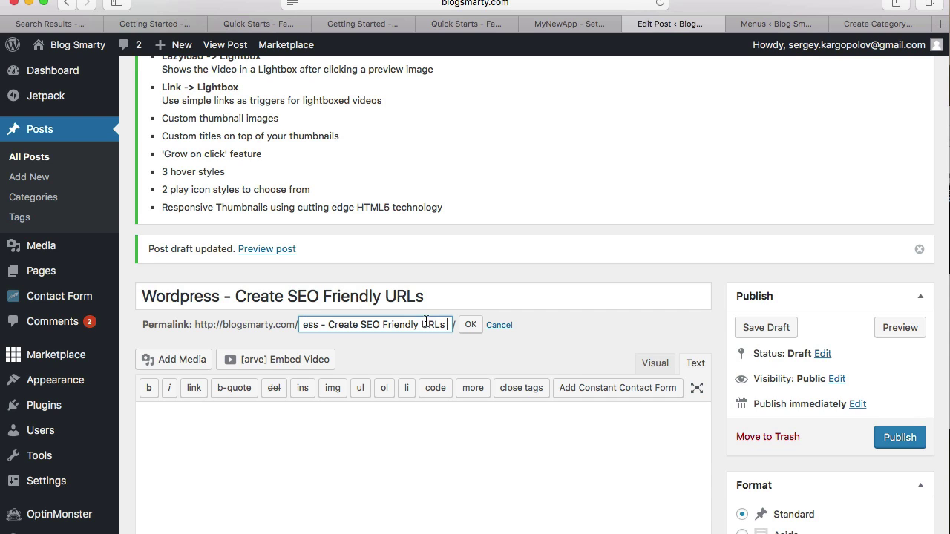
click(468, 329)
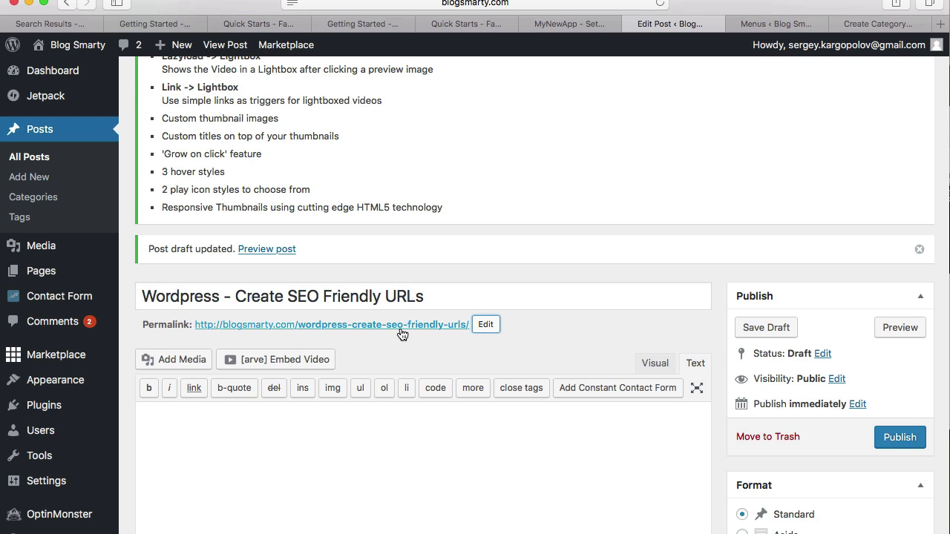
Try an underscore in place of a hyphen in the permalink slug, restore the hyphen, and confirm the slug
click(485, 325)
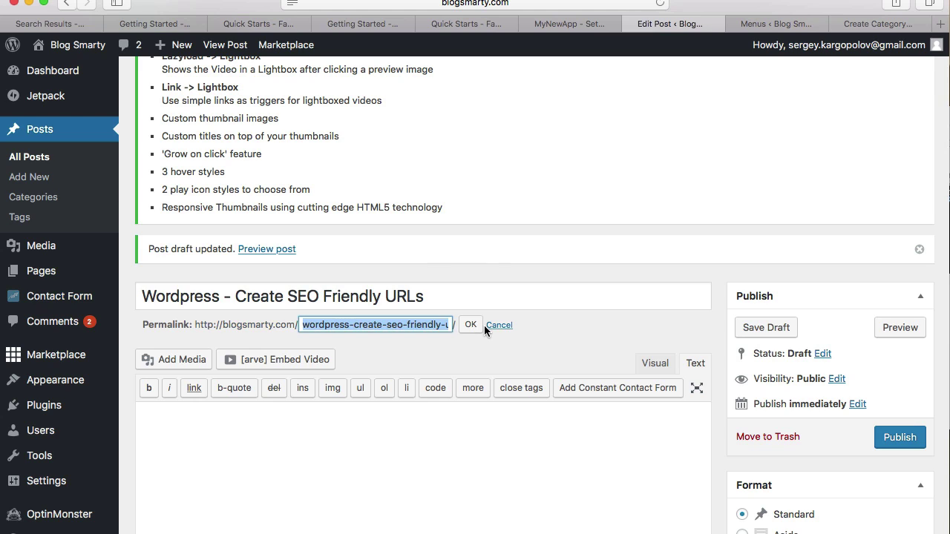
key(Left)
click(407, 325)
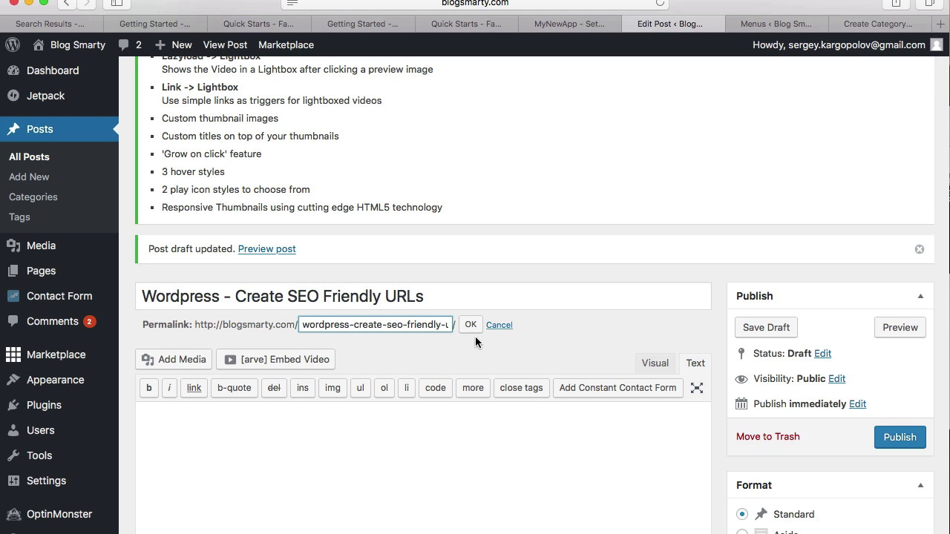
key(BackSpace)
text(_)
key(BackSpace)
text(-)
click(471, 324)
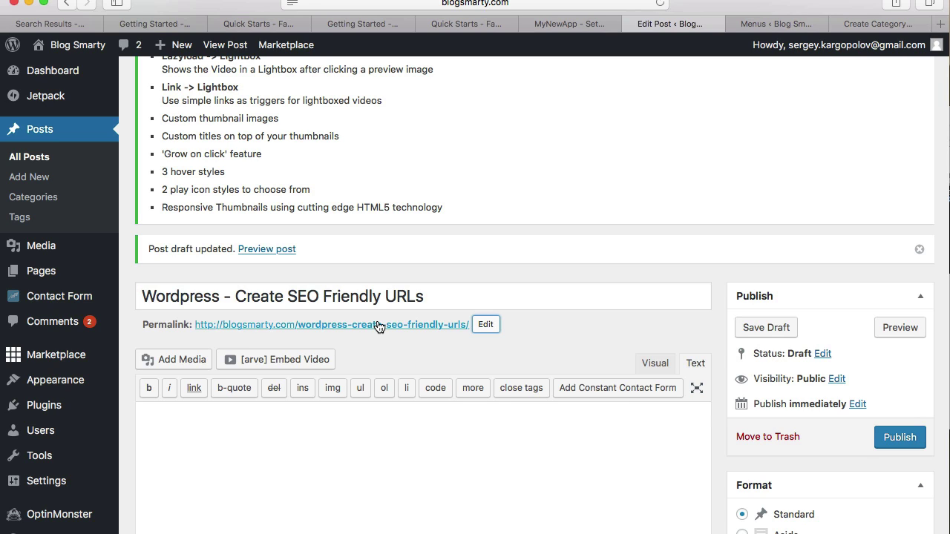
Compare the word "Wordpress" in the title with the permalink, examine the slug through to its end, and close the slug editor
drag(220, 297, 144, 298)
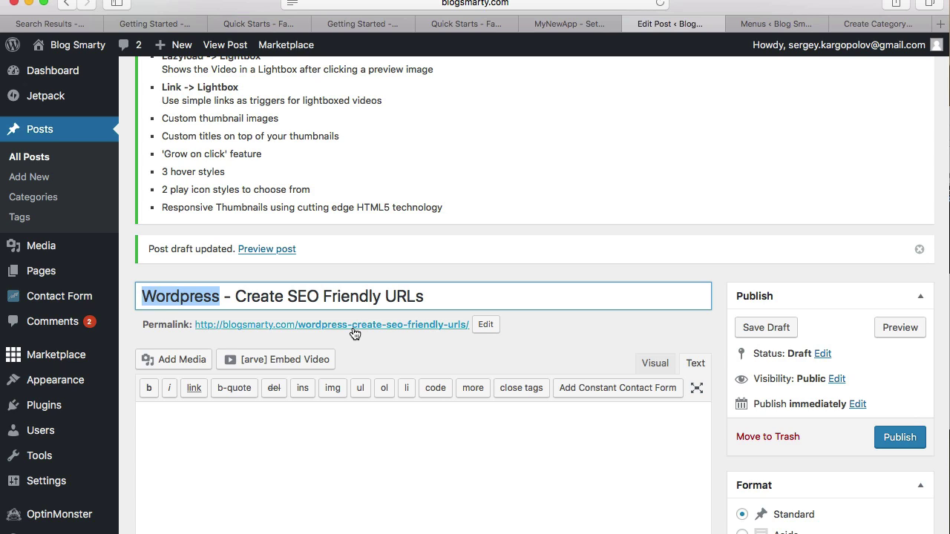
click(485, 326)
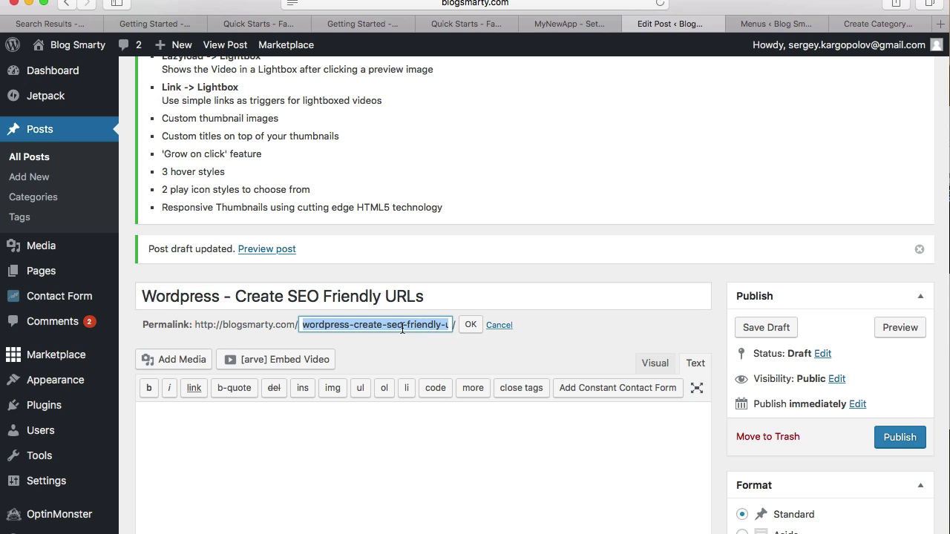
click(378, 326)
click(386, 325)
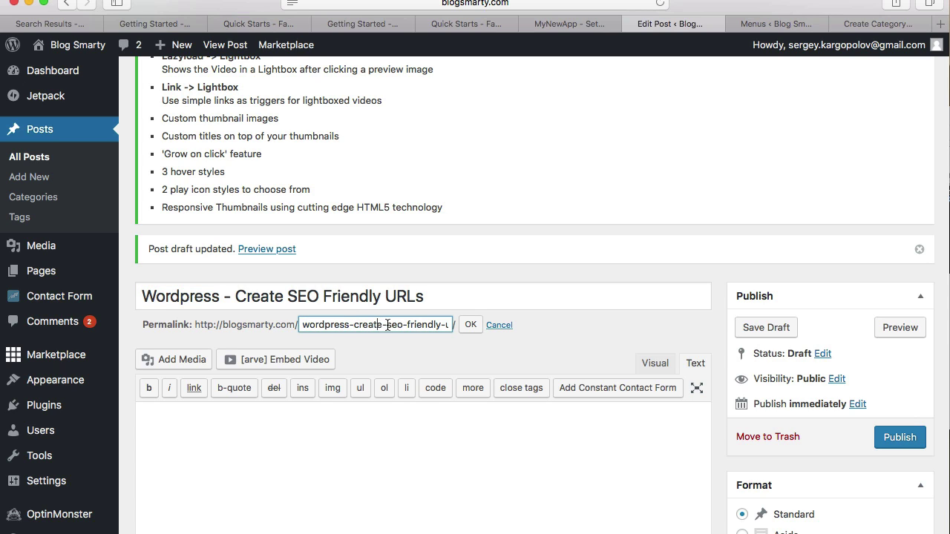
drag(428, 326, 480, 325)
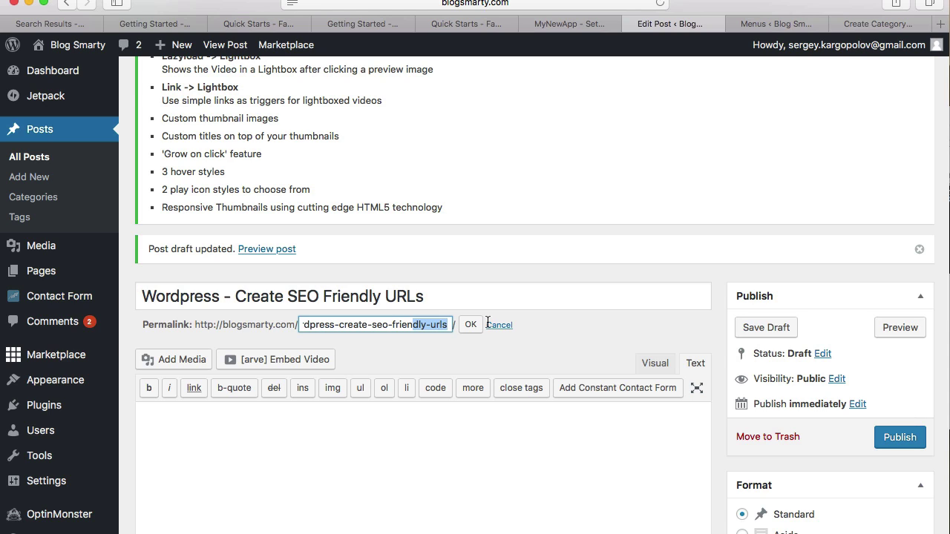
click(448, 324)
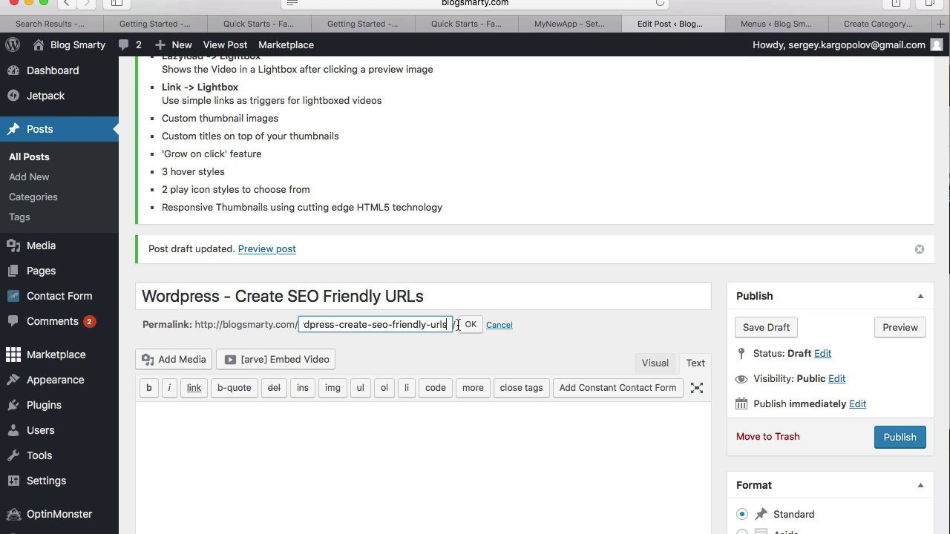
click(471, 325)
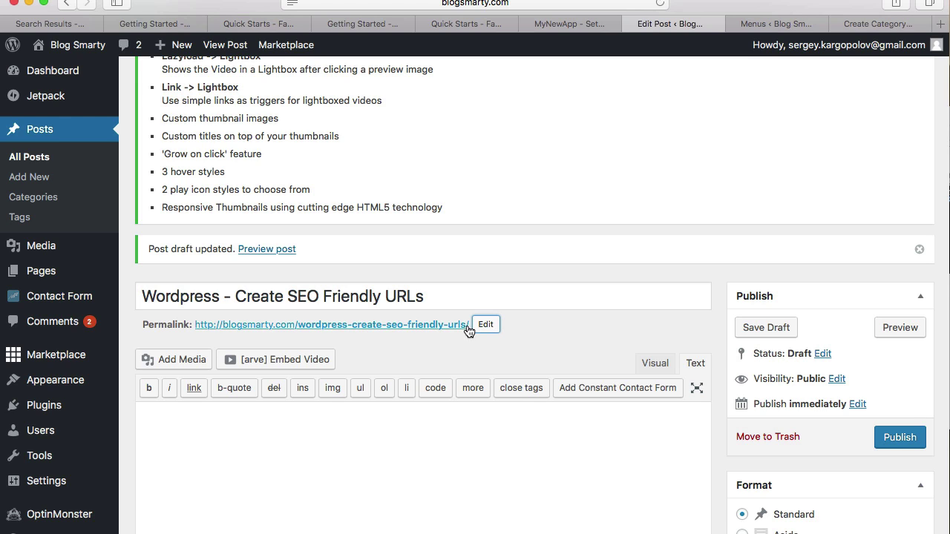